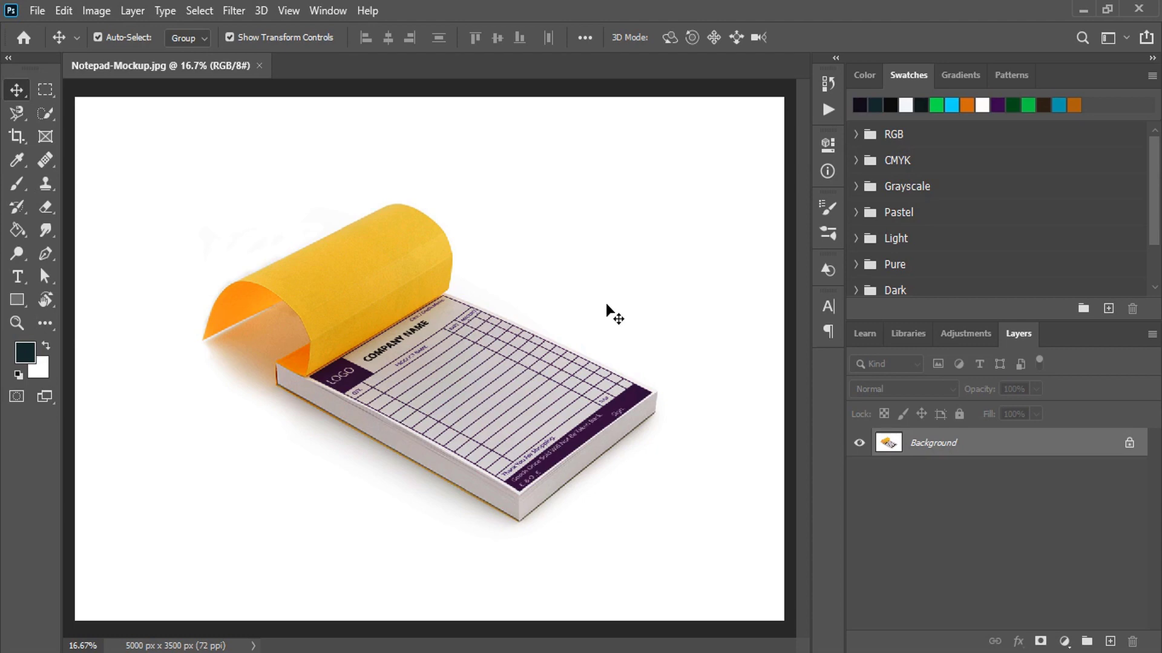
Step: Open 1.jpg and Bill Book.psd together from the brochure designs folder
left_click(36, 11)
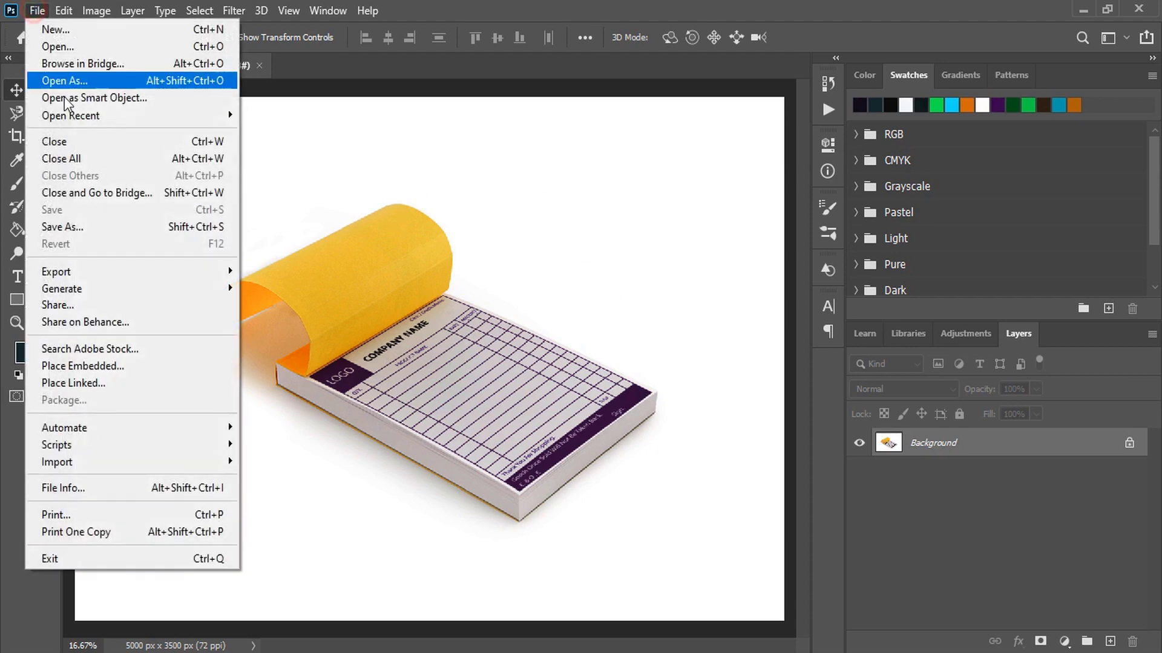
left_click(71, 47)
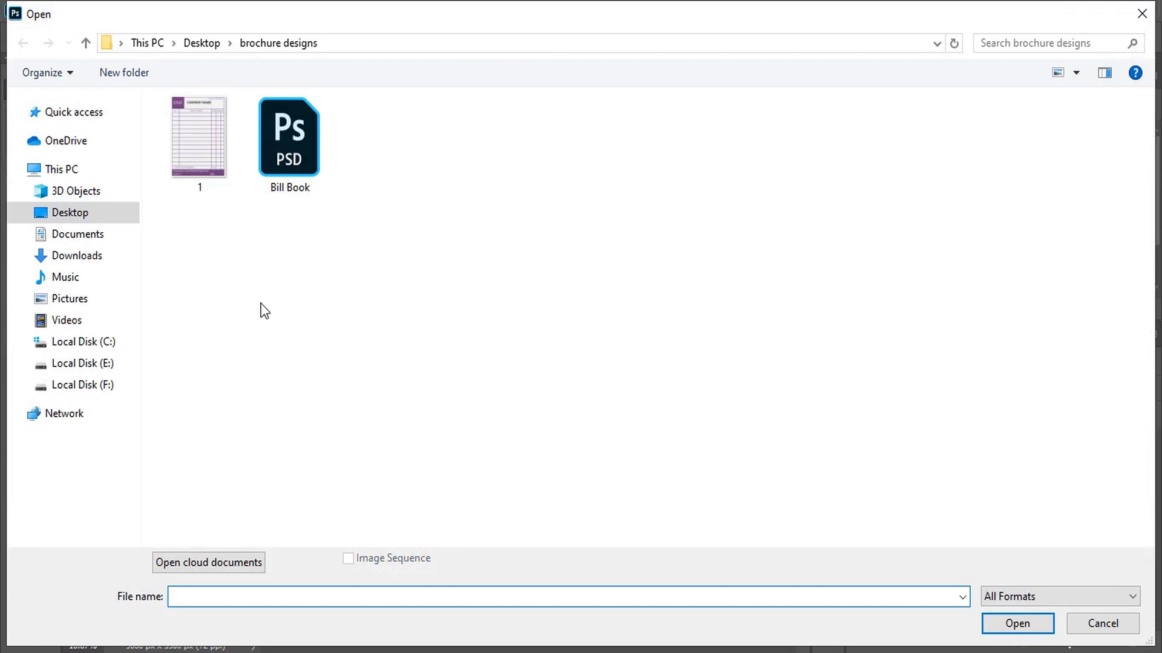
left_click(188, 148)
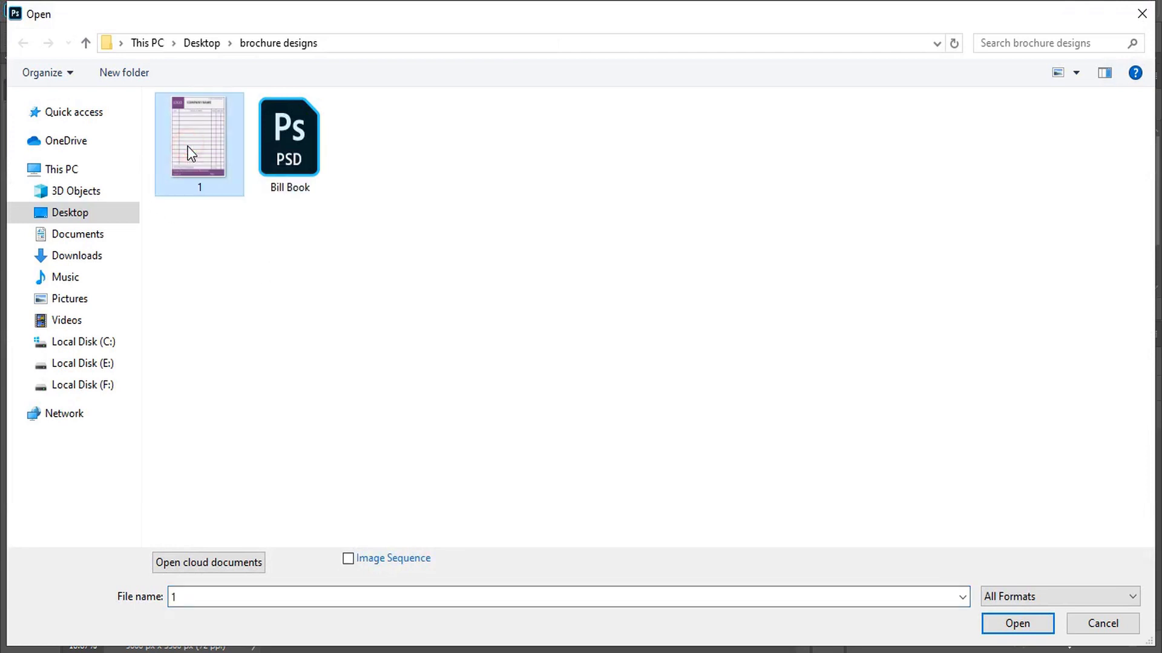
left_click(289, 161)
left_click_drag(345, 222, 187, 129)
left_click(1021, 623)
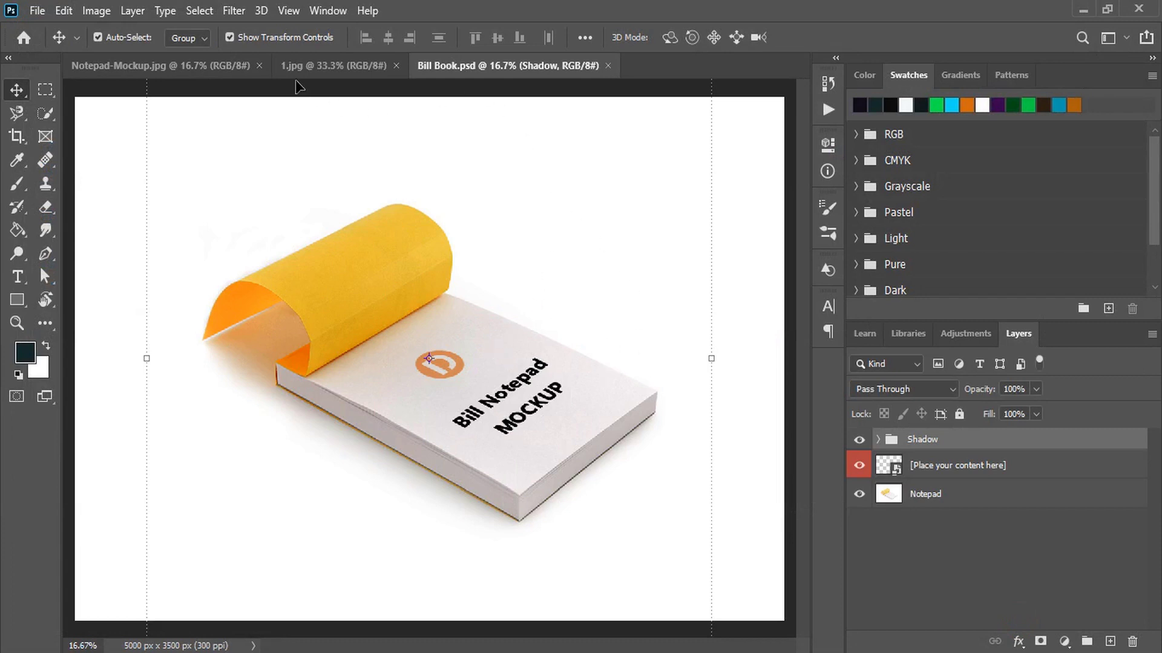
Step: Review the 1.jpg and Bill Book.psd tabs, then close the Notepad-Mockup.jpg preview
left_click(306, 67)
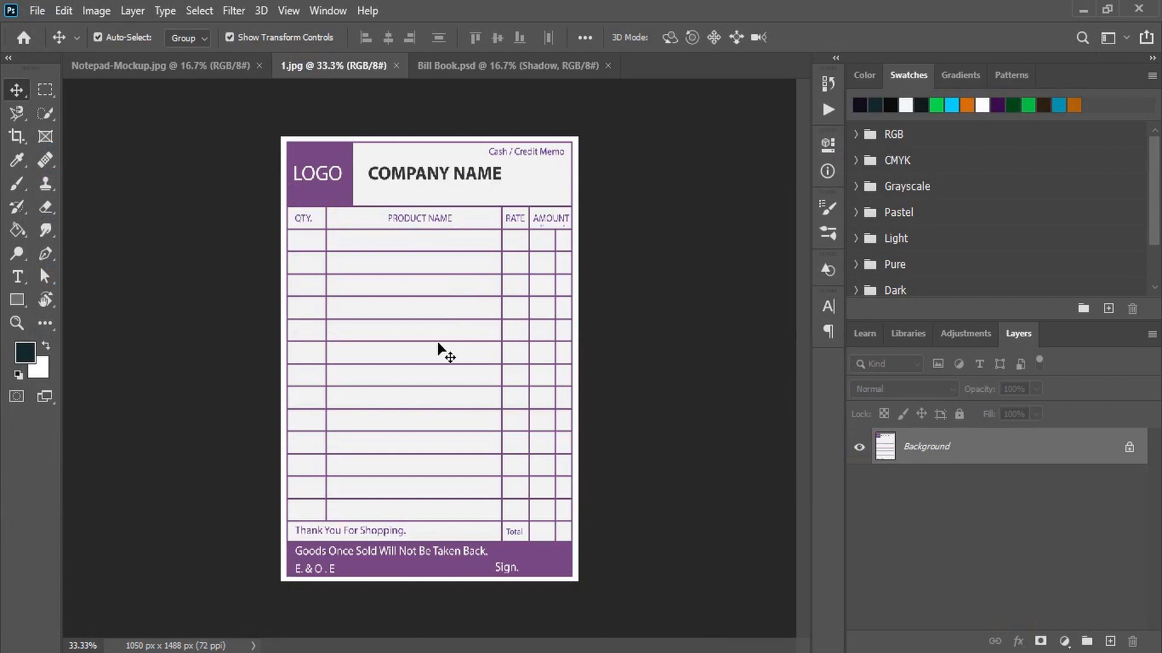
left_click(468, 68)
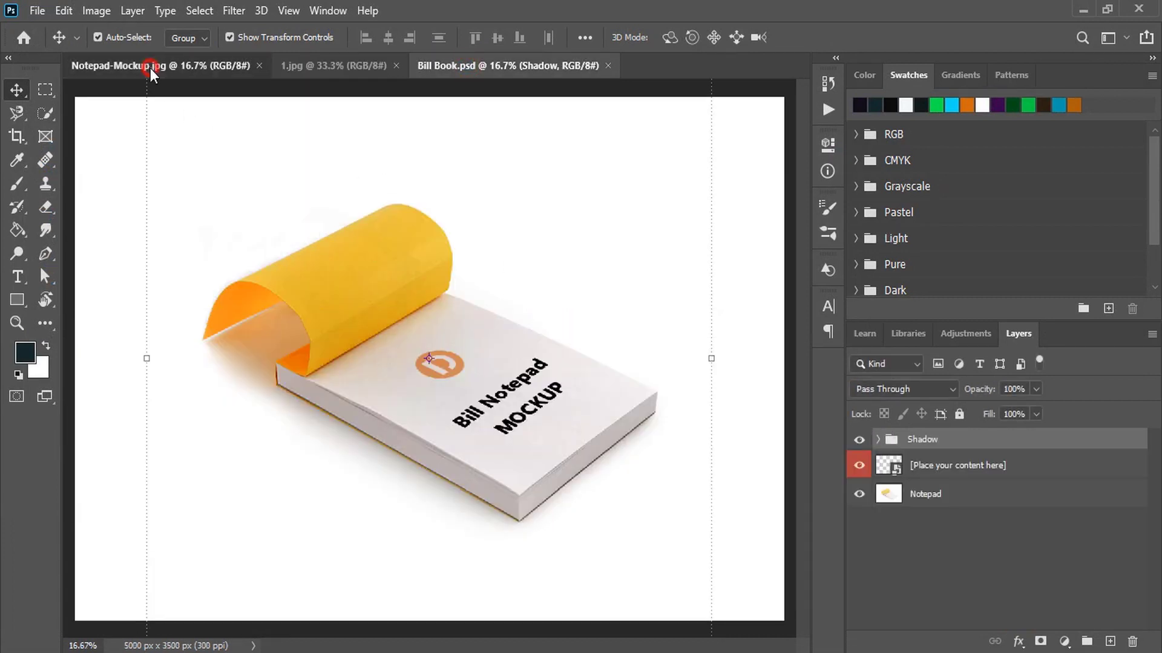
left_click(152, 65)
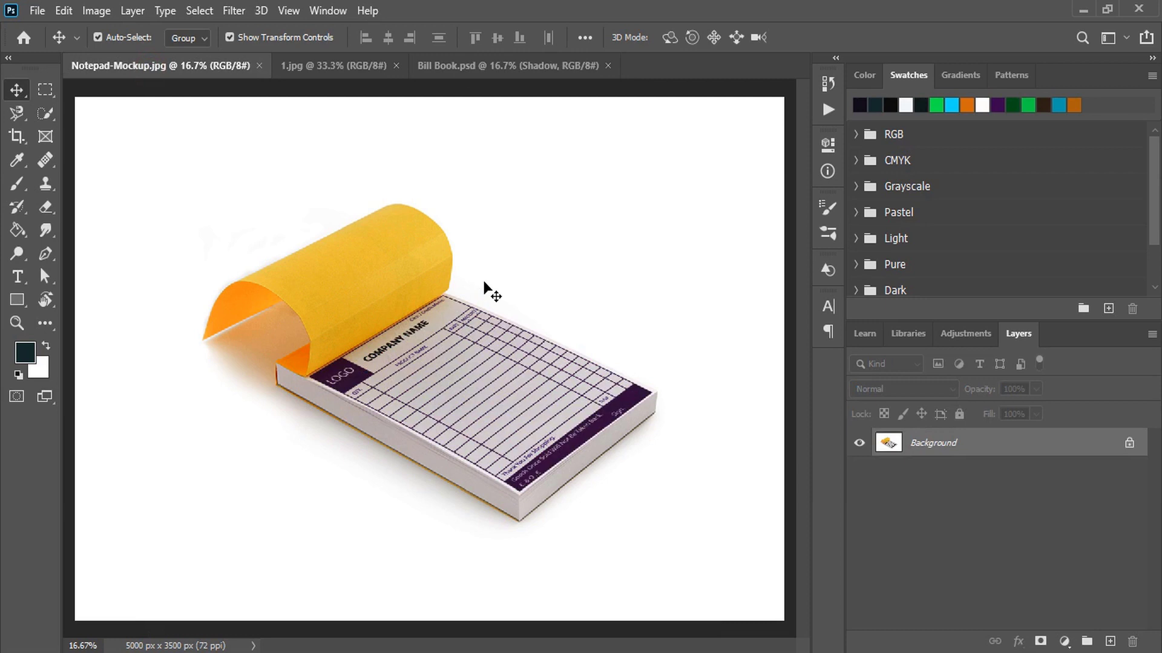
left_click(259, 66)
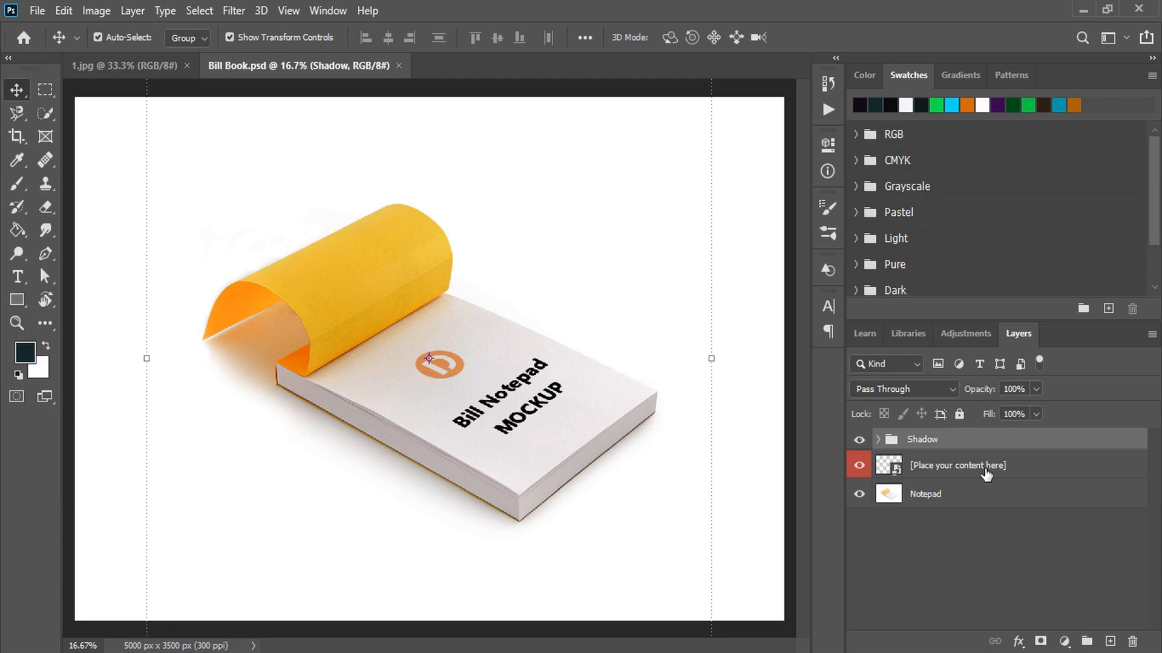
Step: Open the [Place your content here] layer's contents as Rectangle 11.psb
left_click(885, 469)
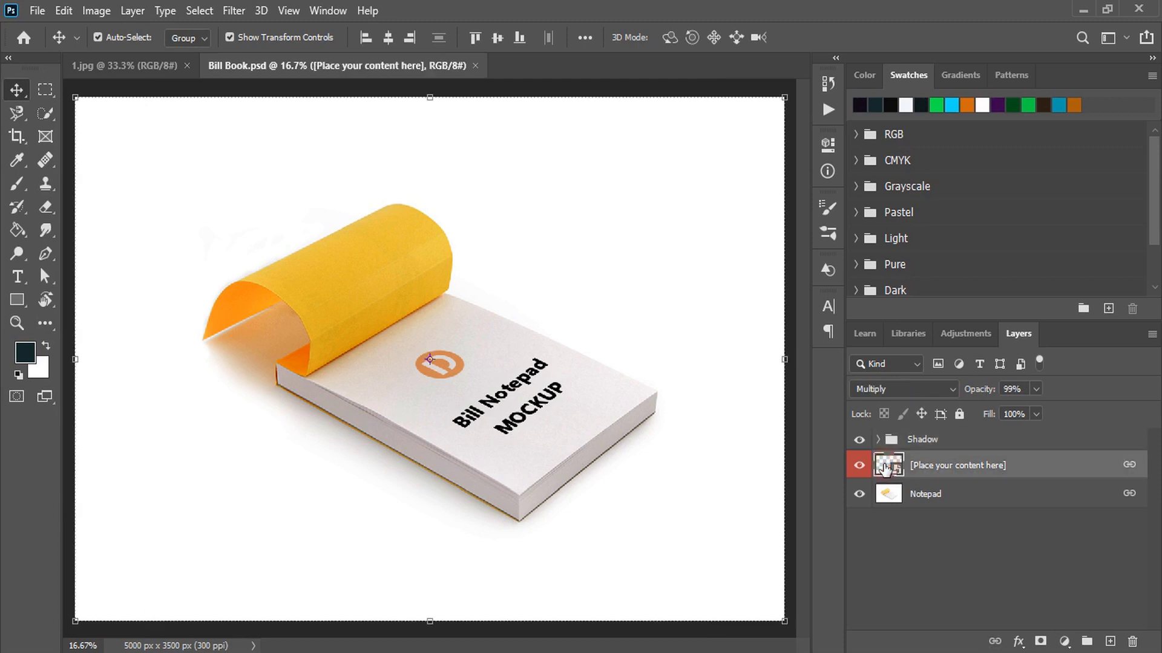
double_click(887, 464)
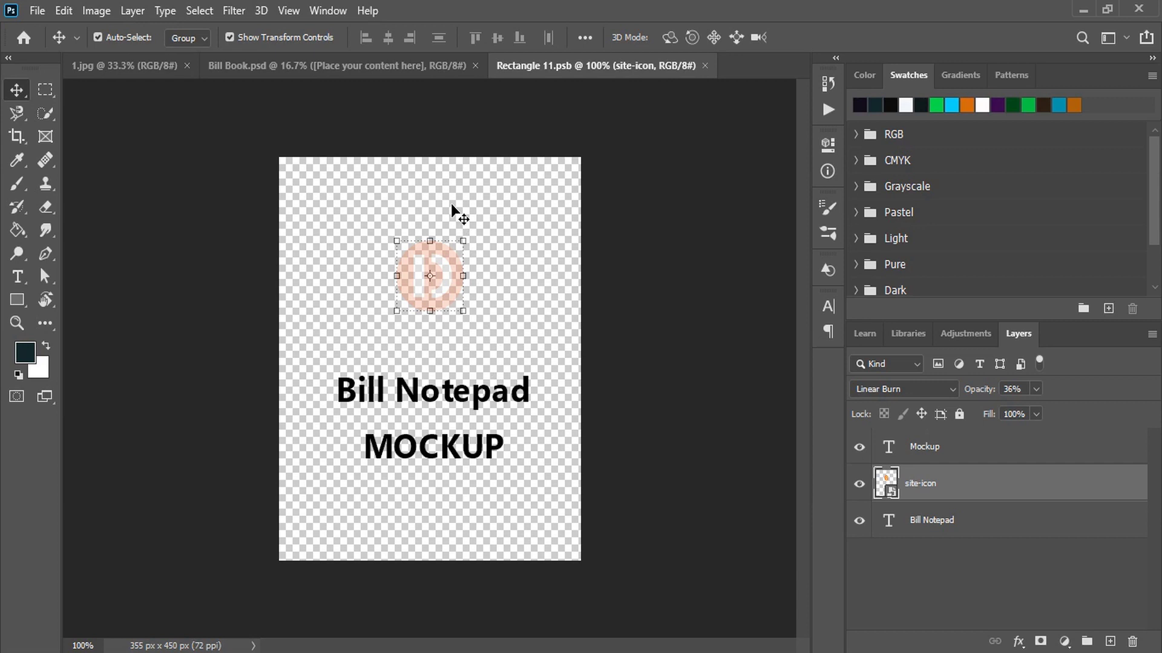
Step: Drag the purple memo design from 1.jpg into Rectangle 11.psb as Layer 1, then zoom out
left_click(99, 67)
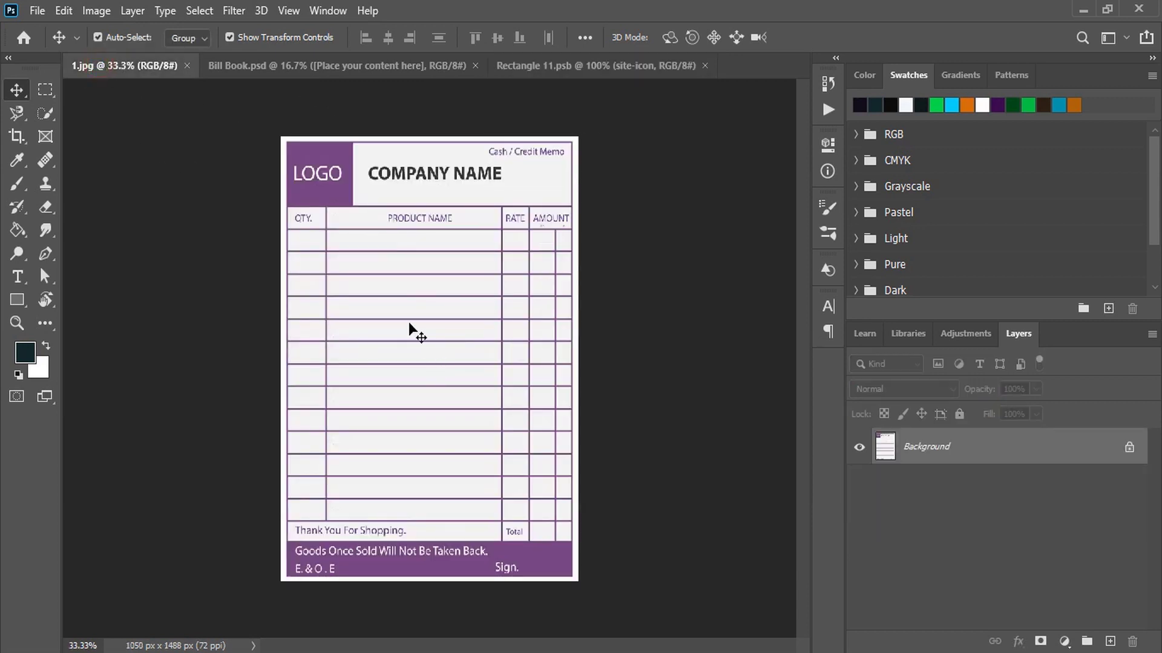
left_click(425, 284)
left_click_drag(426, 284, 427, 362)
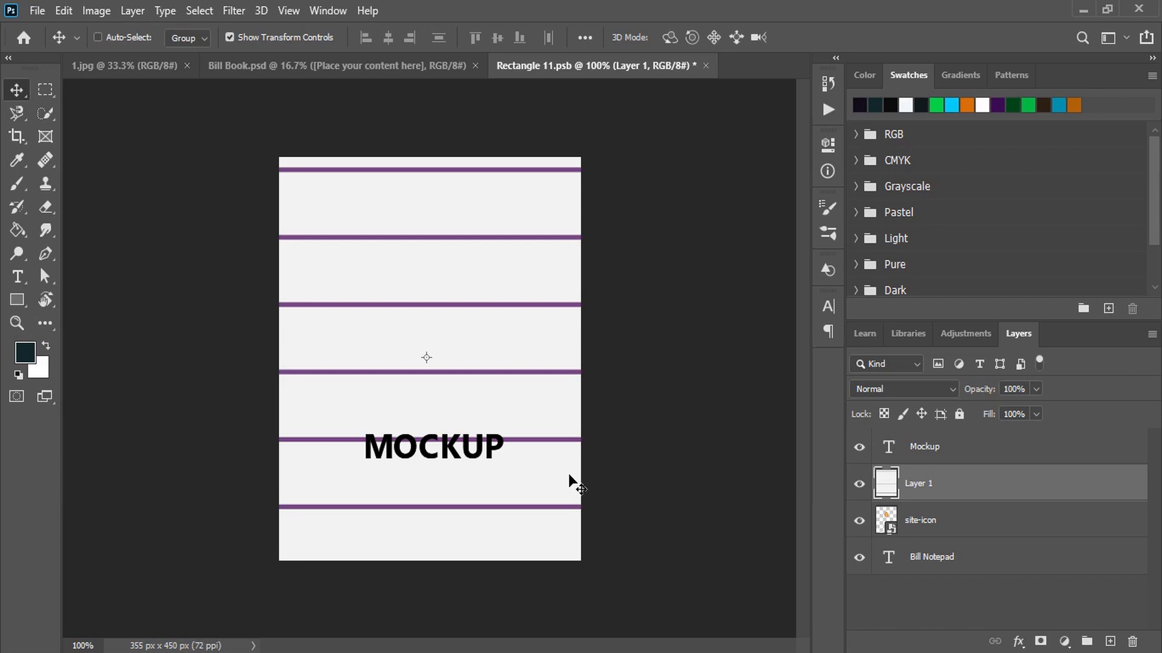
key("ctrl+minus")
key("ctrl+minus")
key("ctrl+minus")
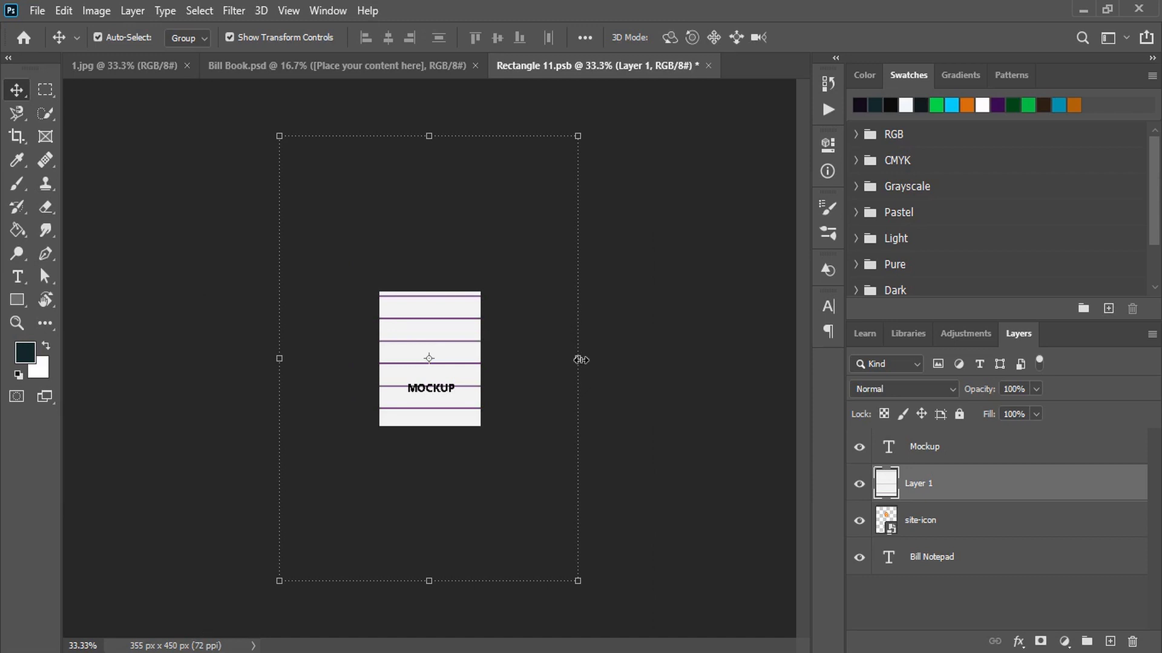
Step: Shrink Layer 1 from all four sides to fill the 355 × 450 px canvas and check it zoomed in
left_click_drag(580, 360, 489, 373)
left_click_drag(279, 361, 379, 363)
left_click_drag(432, 584, 420, 428)
left_click_drag(429, 136, 430, 291)
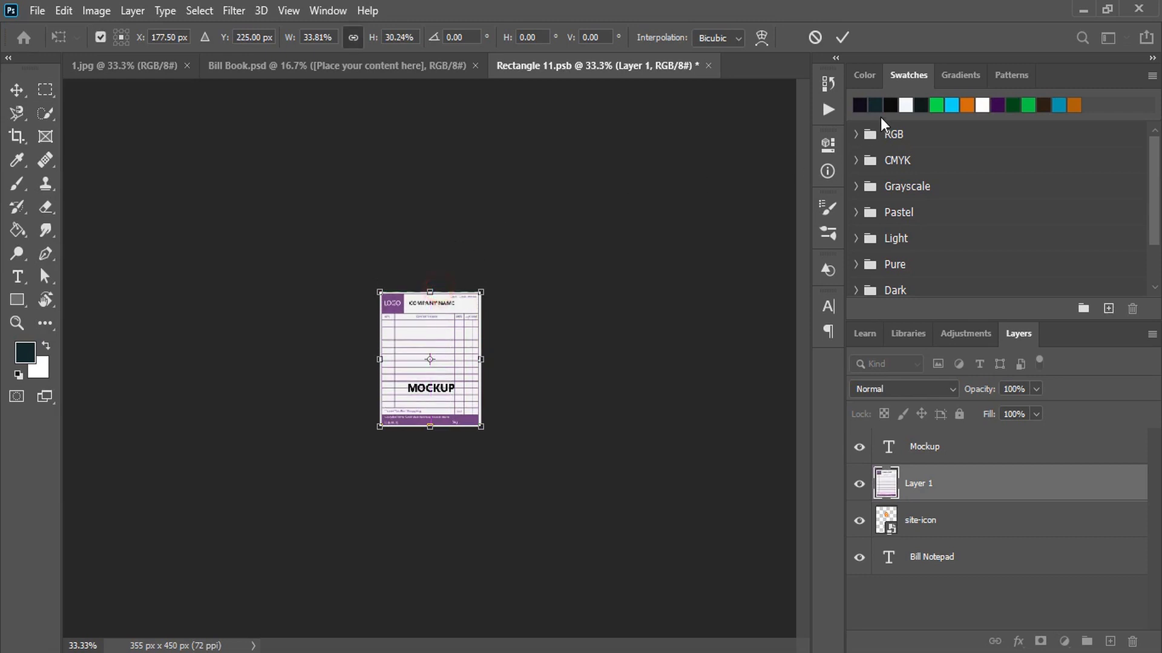
left_click(842, 40)
key("ctrl+plus")
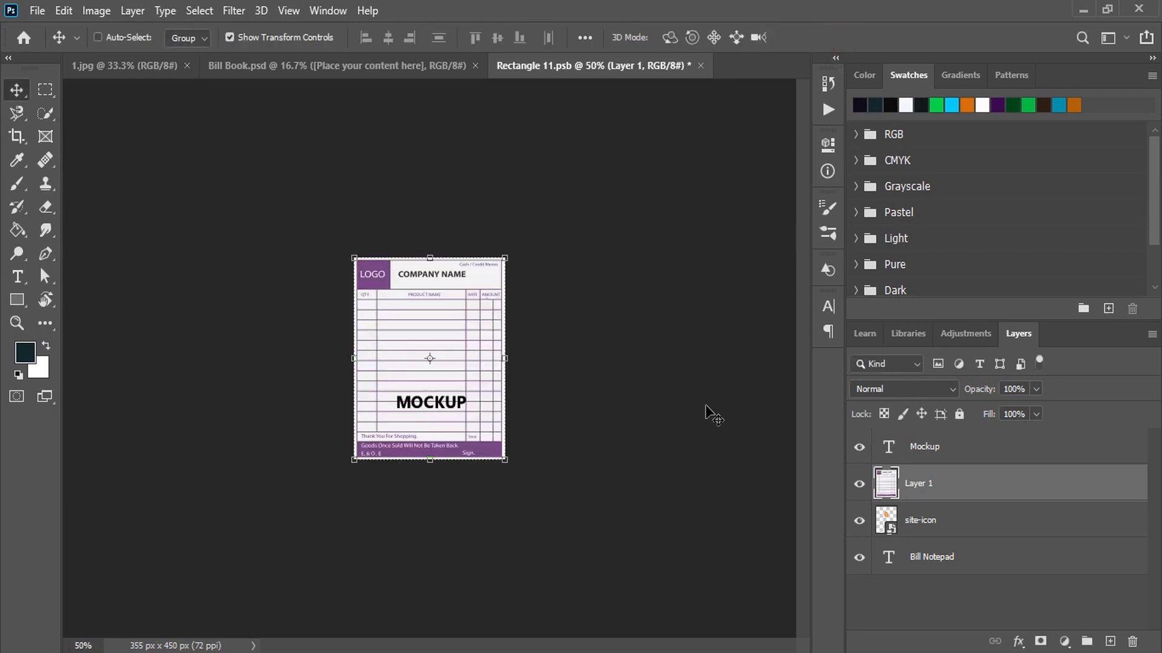
key("ctrl+plus")
key("ctrl+plus")
key("ctrl+plus")
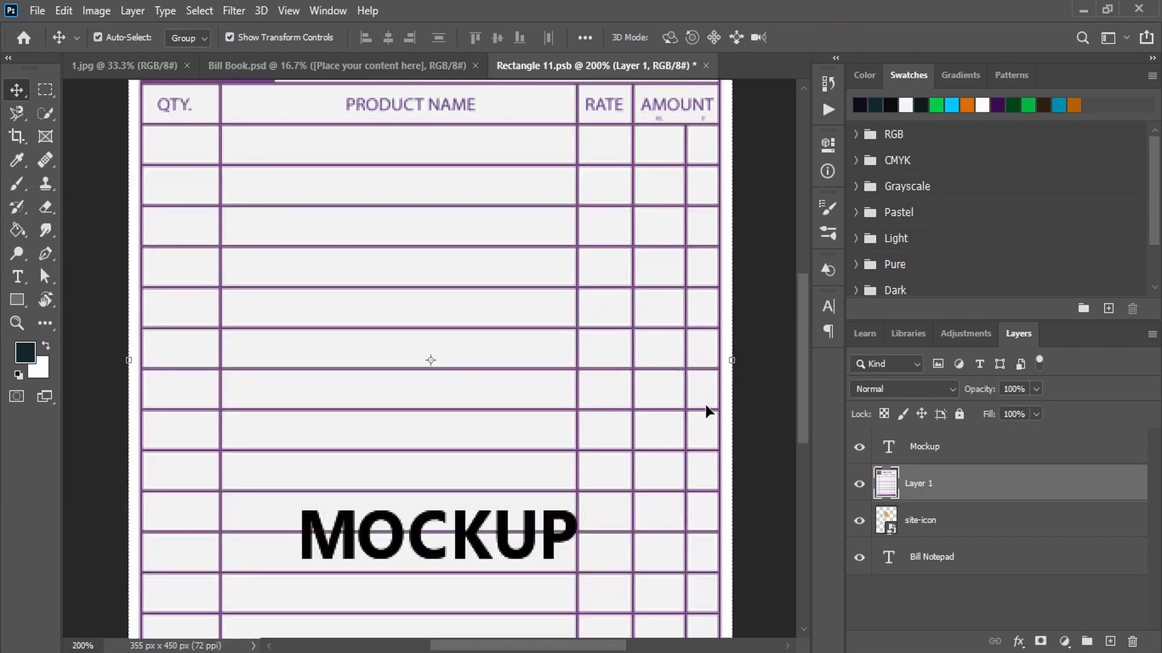
key("ctrl+minus")
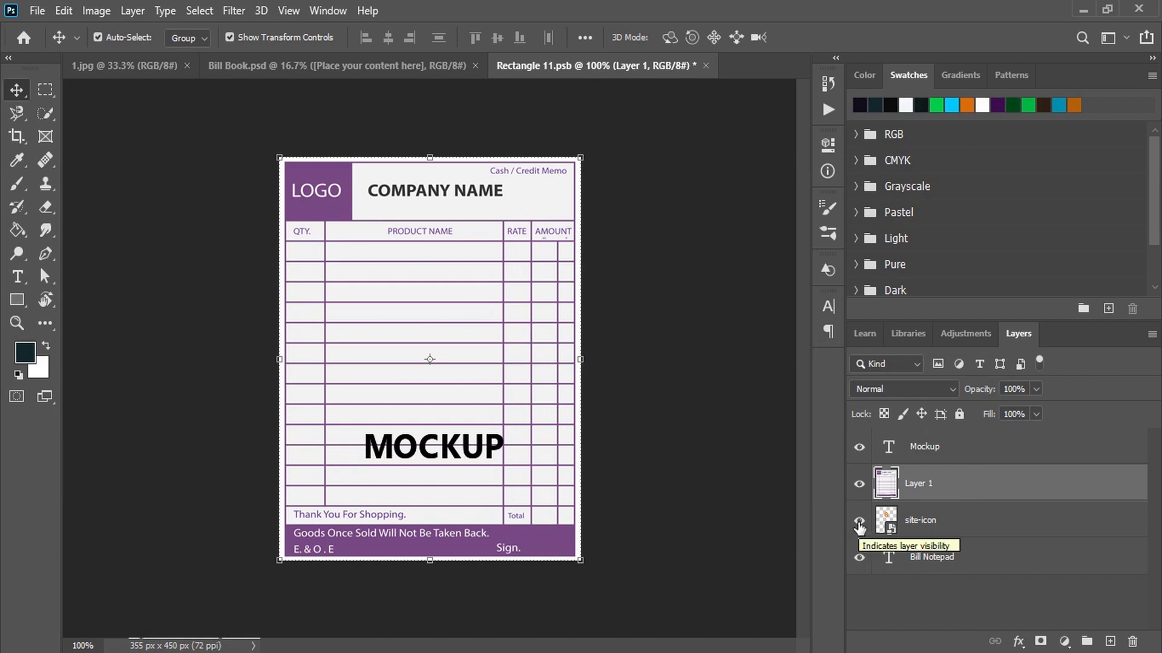
Step: Turn off visibility of the site-icon, Bill Notepad and Mockup layers
left_click(858, 520)
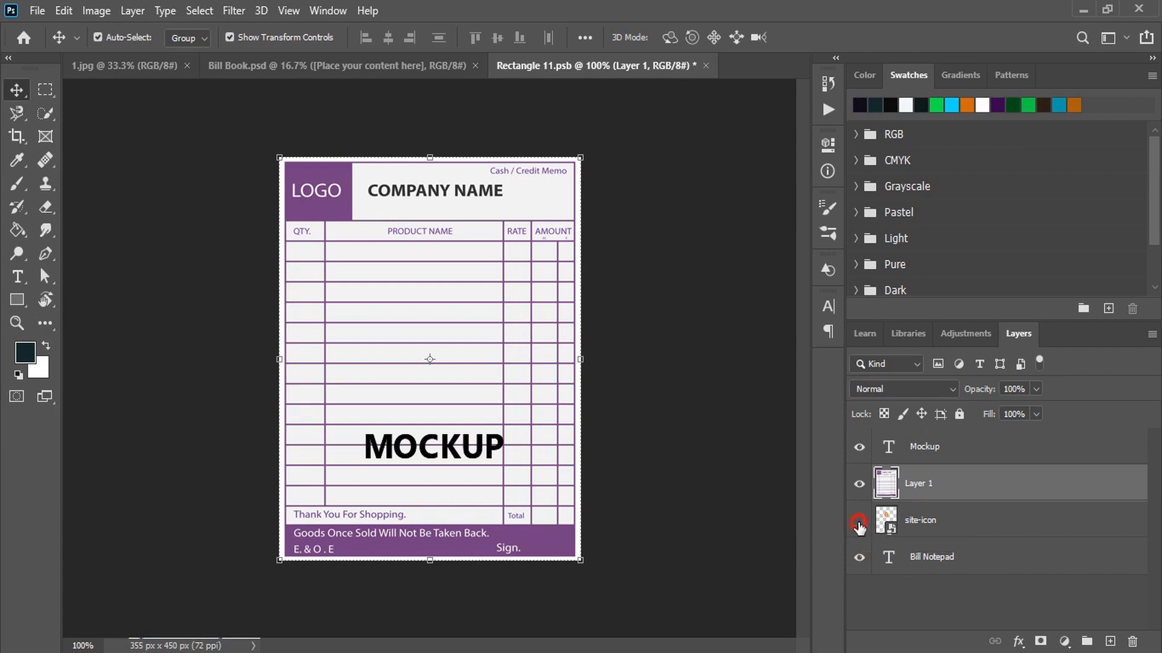
left_click(858, 557)
left_click(859, 449)
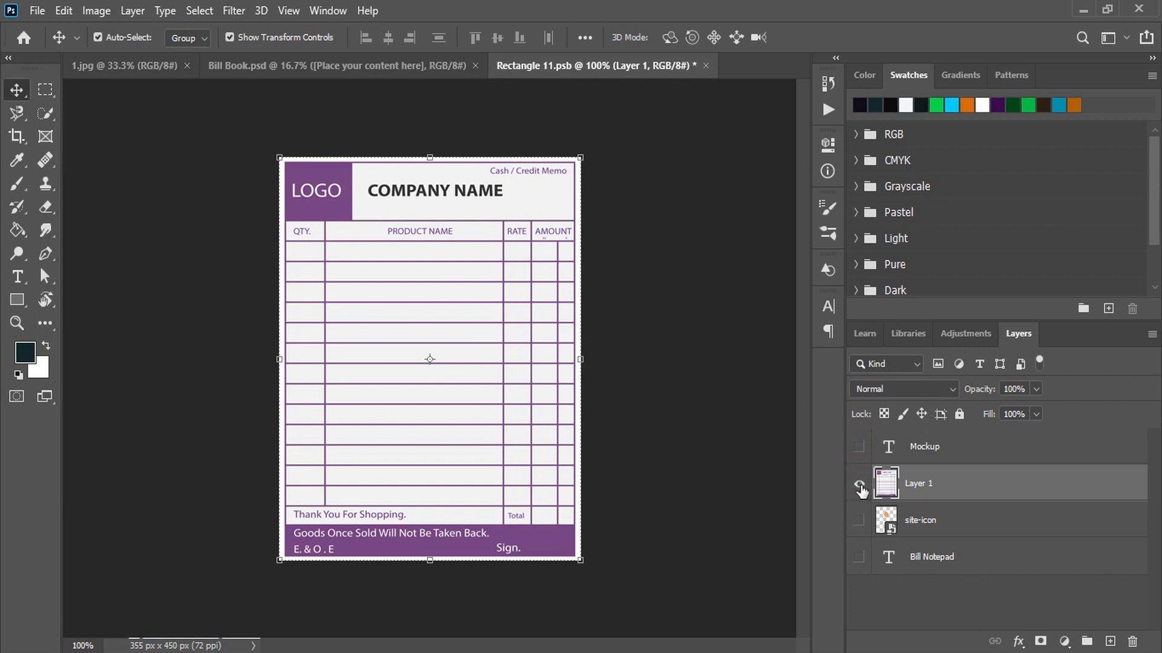
Step: Save and close Rectangle 11.psb, then select the Shadow group in Bill Book.psd
left_click(705, 66)
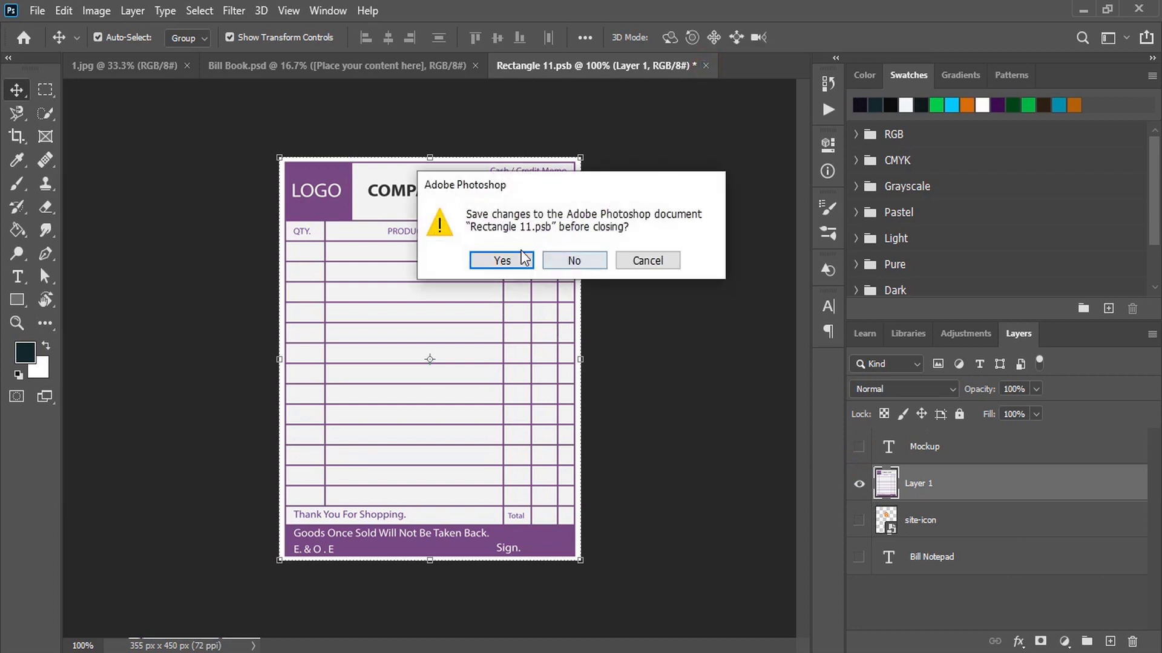
left_click(496, 260)
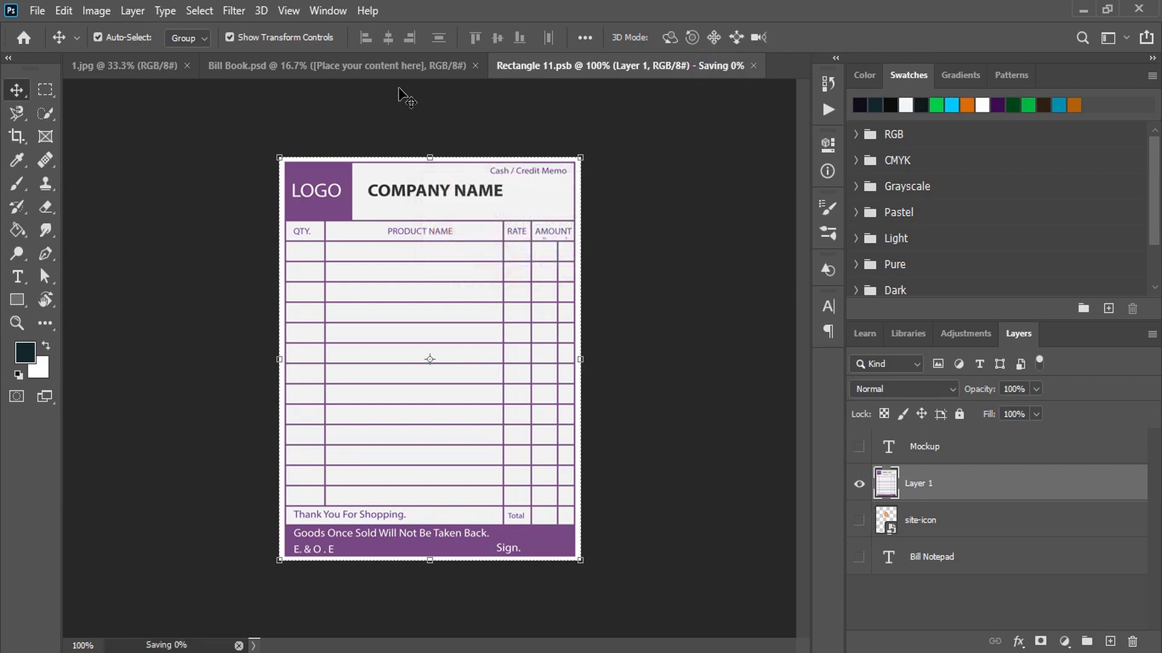
left_click(368, 68)
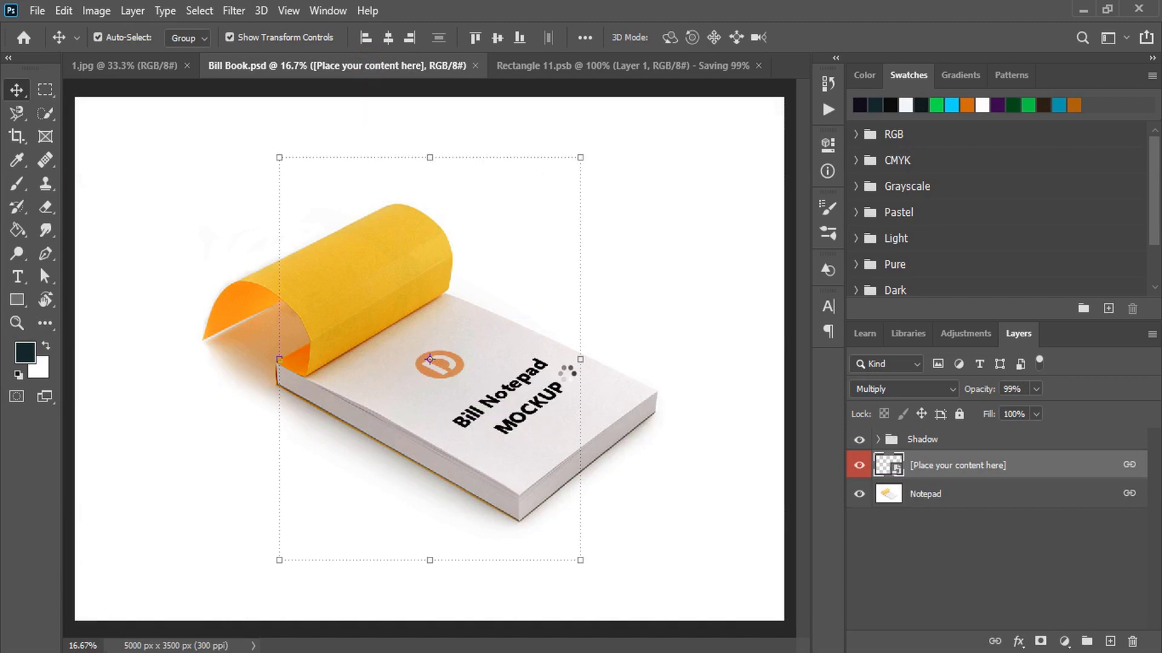
left_click(492, 436)
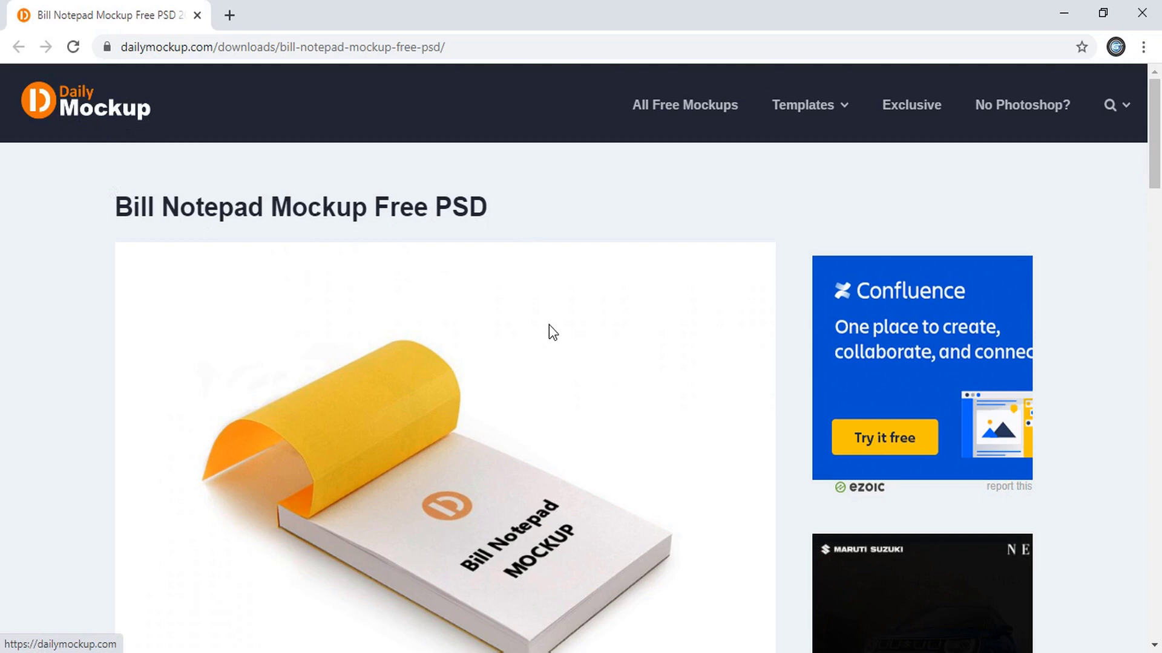
Step: Scroll the Bill Notepad Mockup Free PSD page down to the Free Download button
scroll(551, 332, "down", 4)
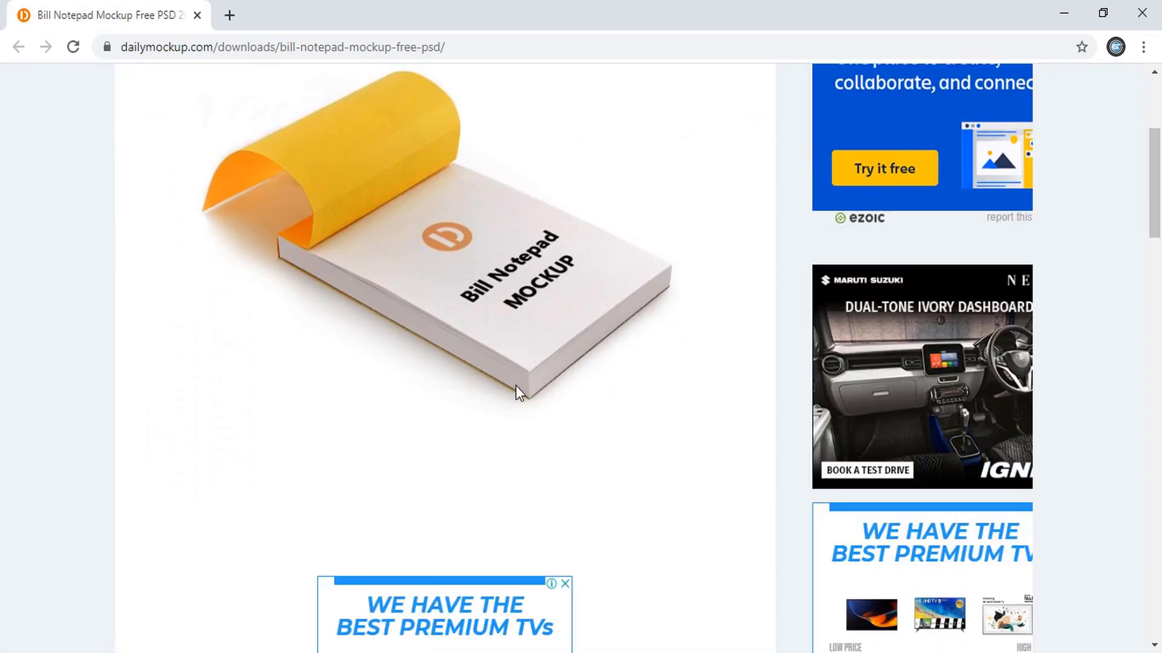
scroll(643, 378, "up", 3)
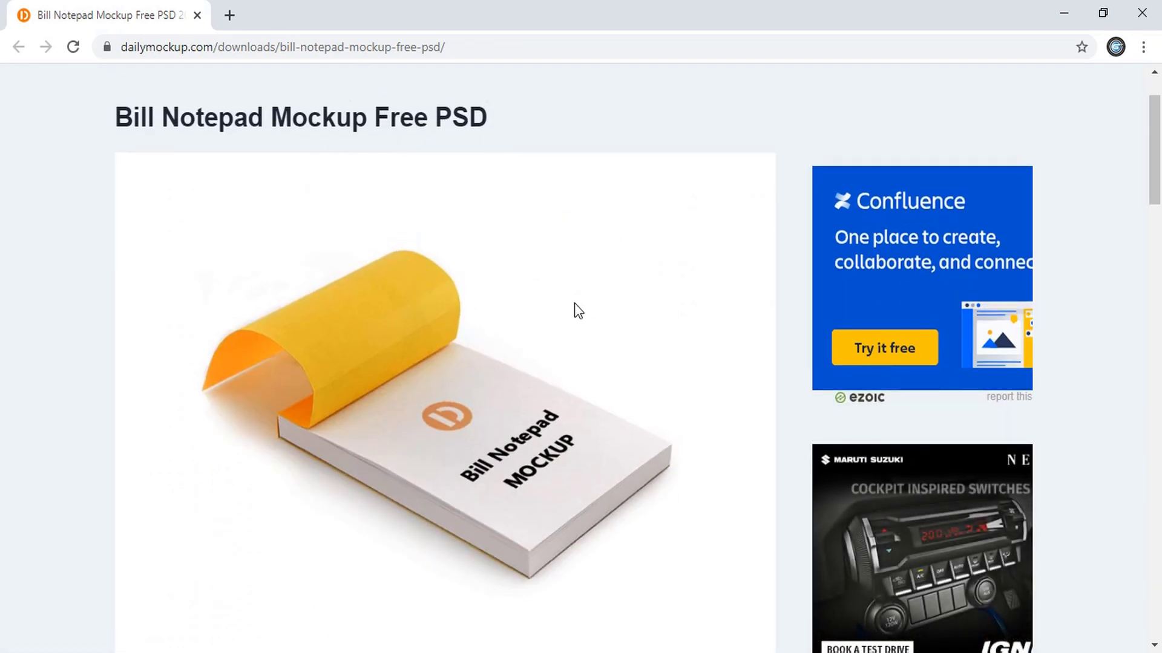
scroll(636, 297, "down", 20)
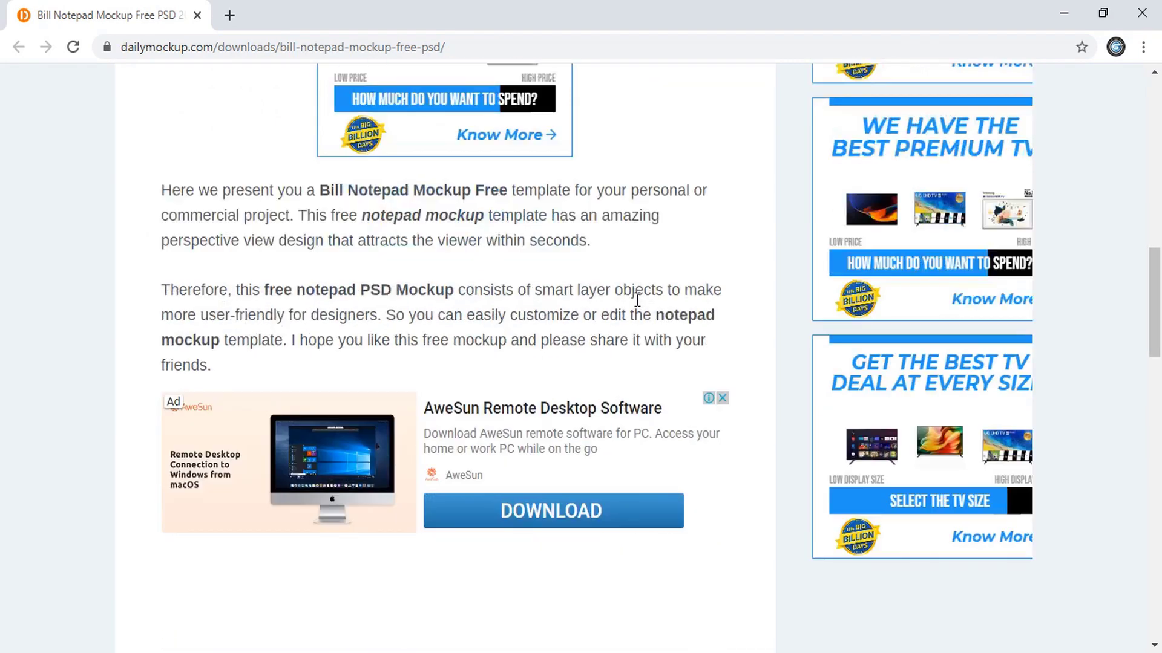
scroll(640, 307, "down", 4)
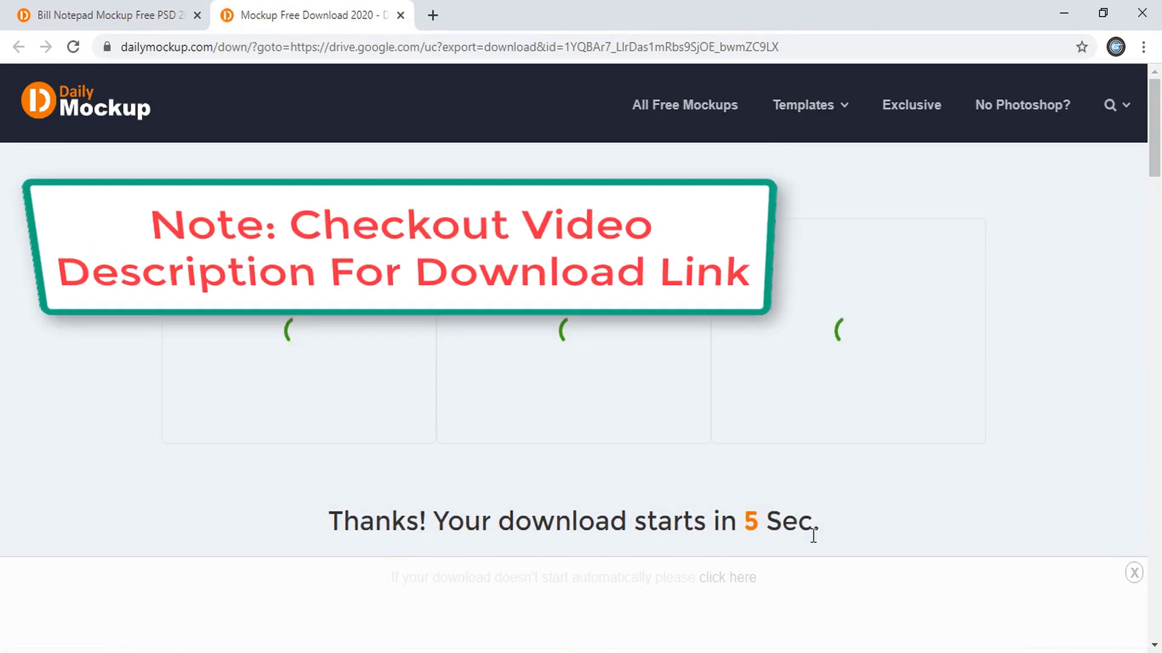
Step: Dismiss the bottom ad after the countdown and open the downloaded 6.7 MB mockup zip
scroll(738, 453, "down", 1)
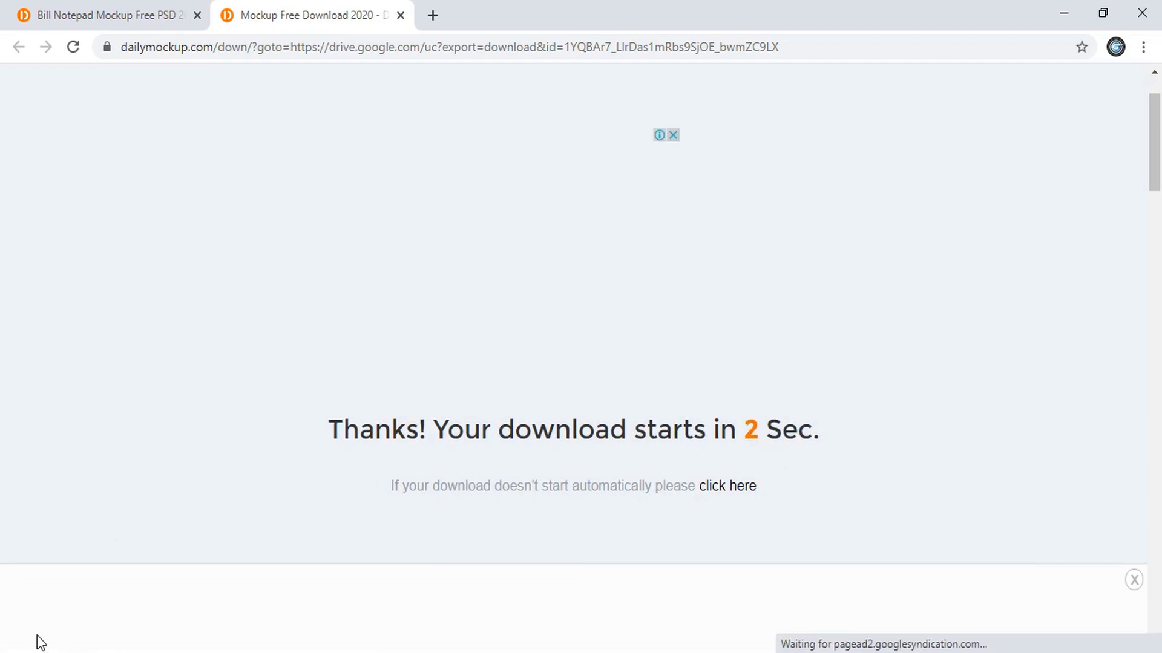
left_click(1134, 580)
scroll(666, 407, "down", 1)
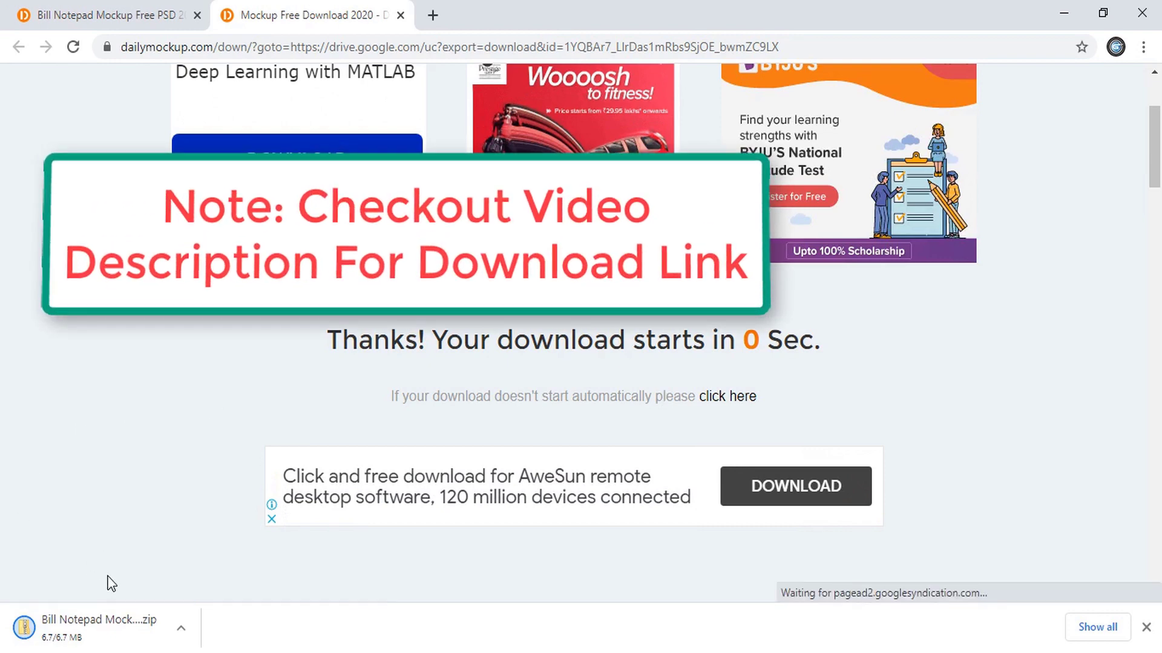
left_click(85, 642)
scroll(195, 501, "up", 3)
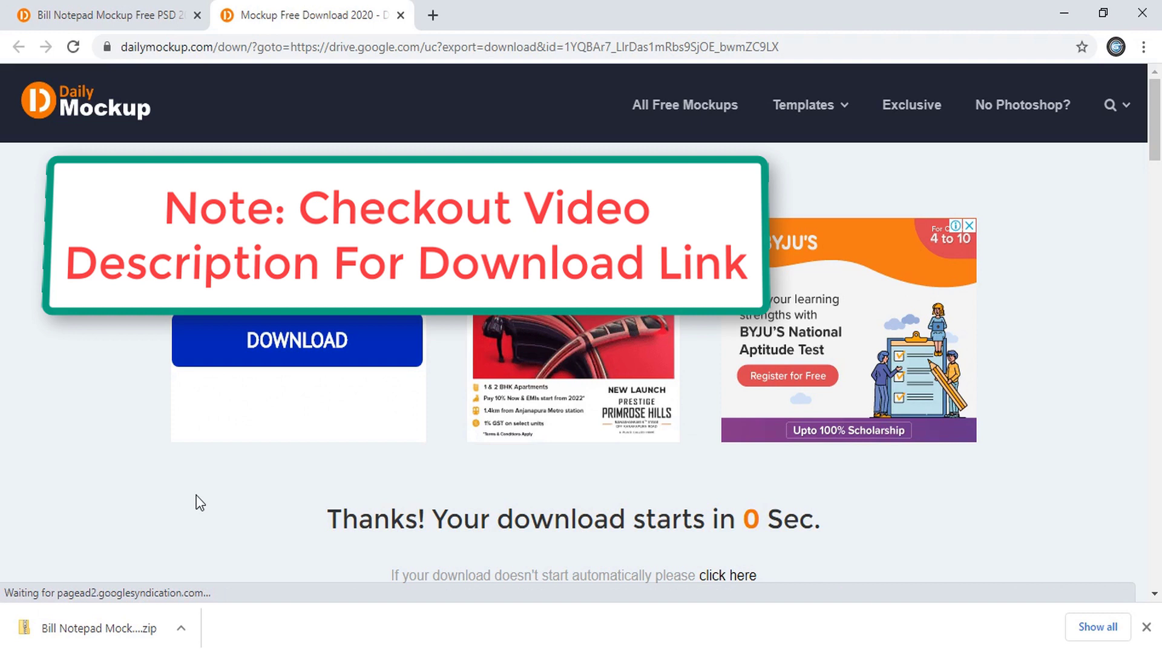